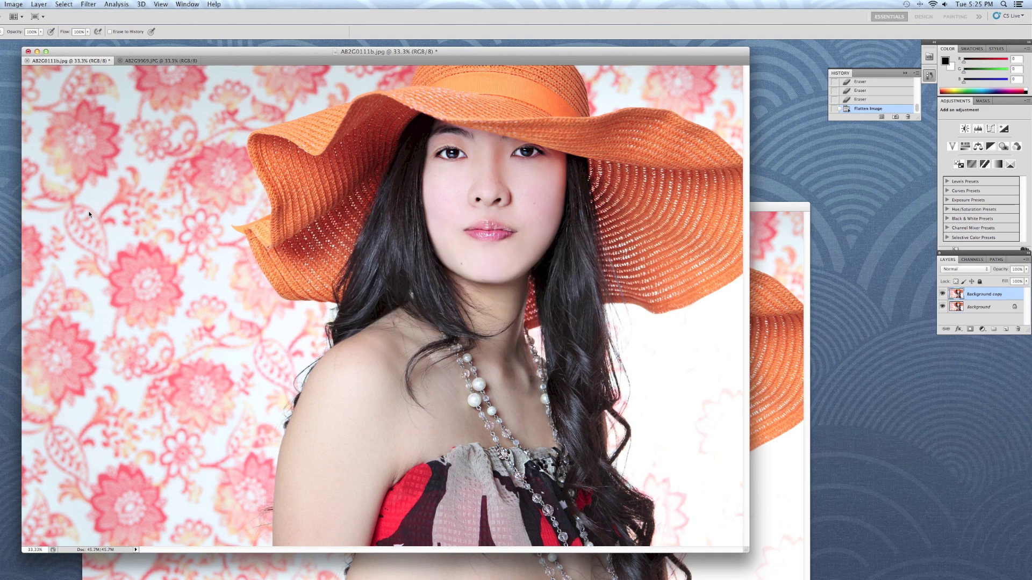
- Apply a High Pass filter with a radius of 6.4 pixels to the background copy layer
click(89, 4)
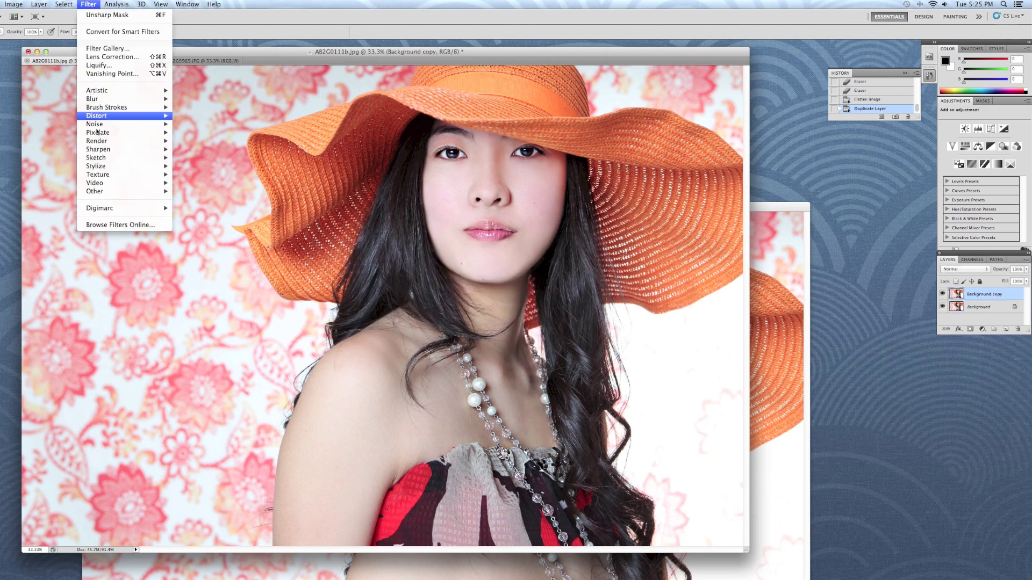
mouse_move(97, 192)
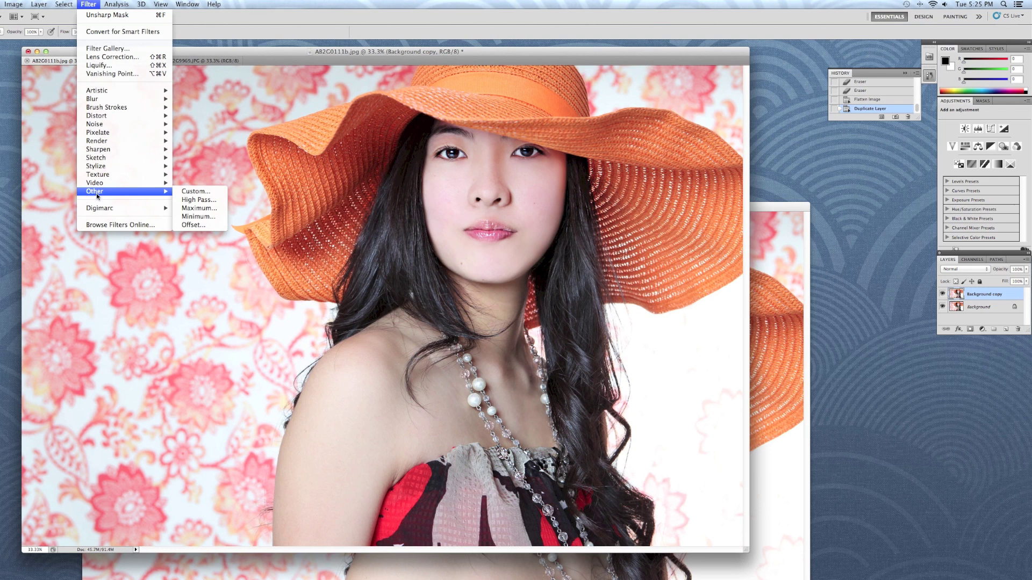
click(185, 201)
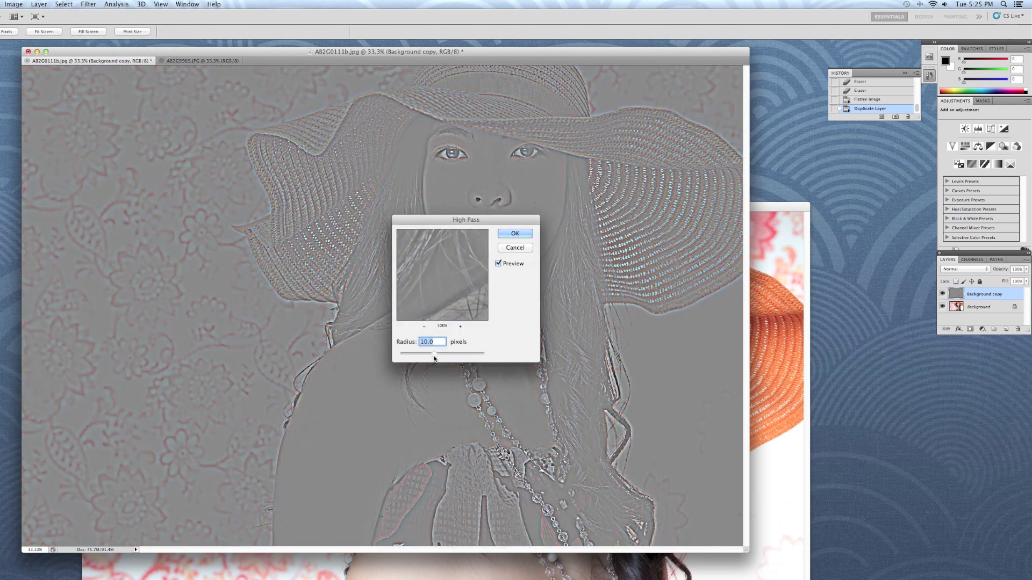
drag(434, 358, 457, 358)
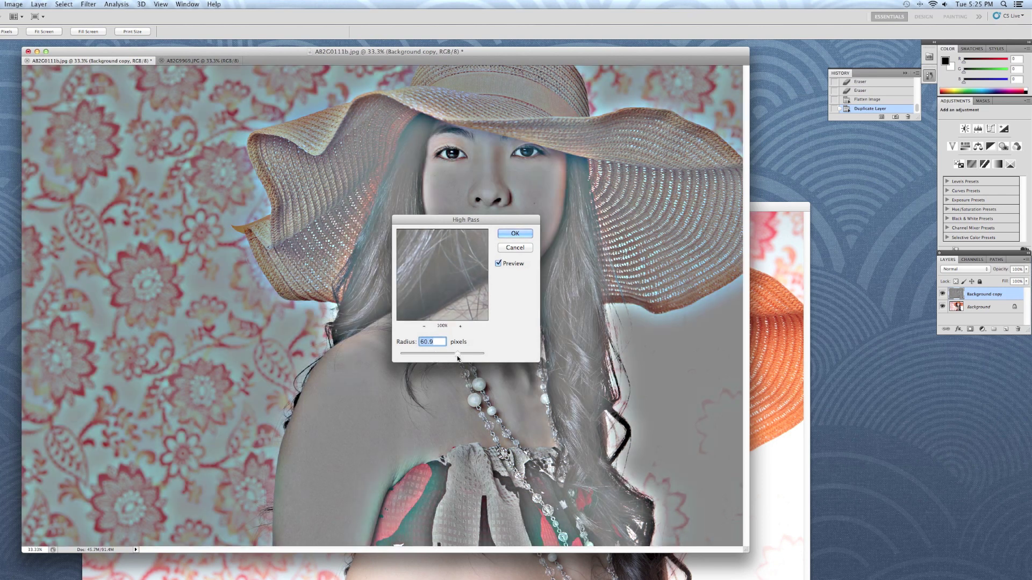
drag(458, 359, 426, 358)
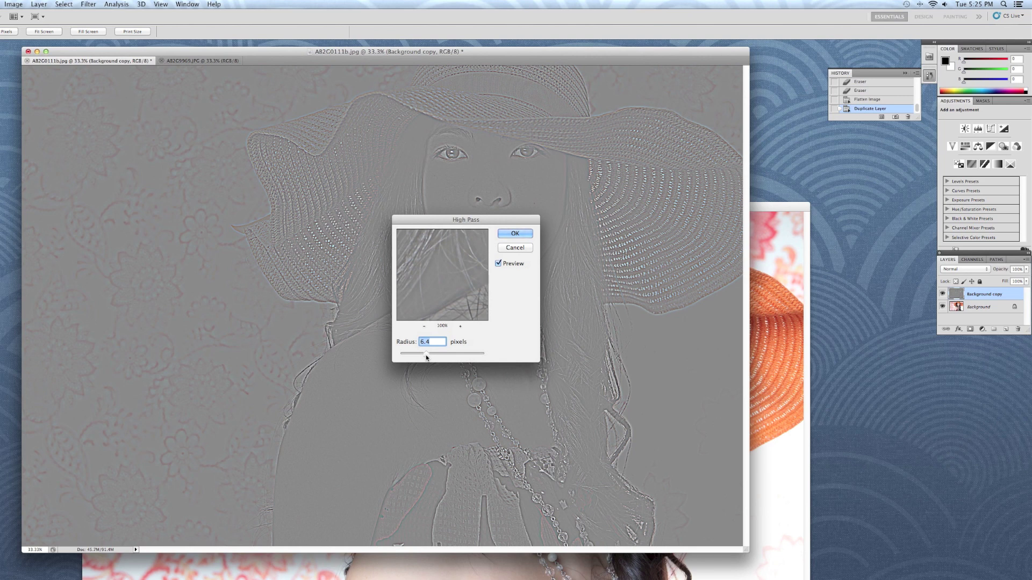
key(Return)
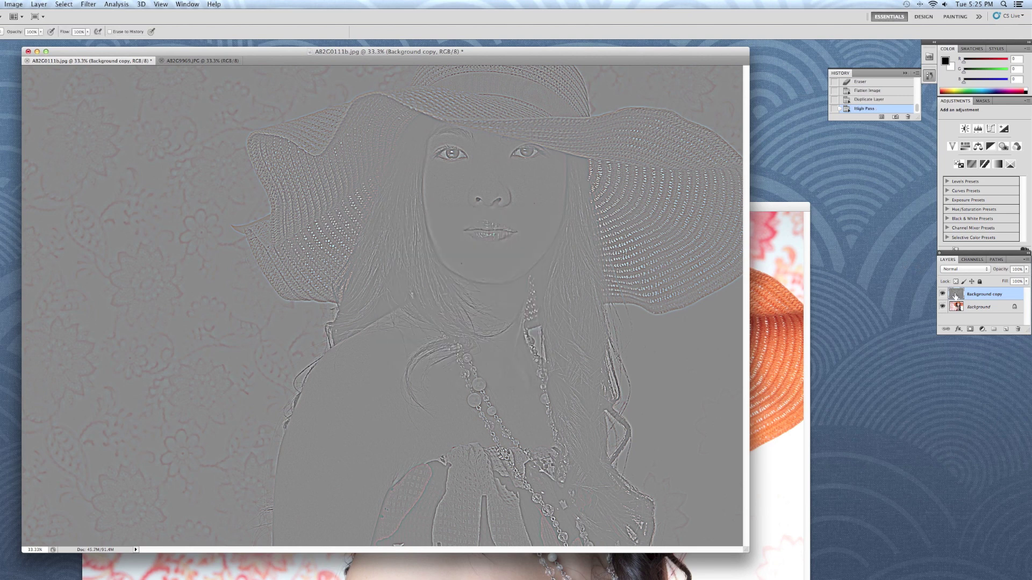
- Set the background copy layer's blend mode to Overlay through its blending options
click(1026, 260)
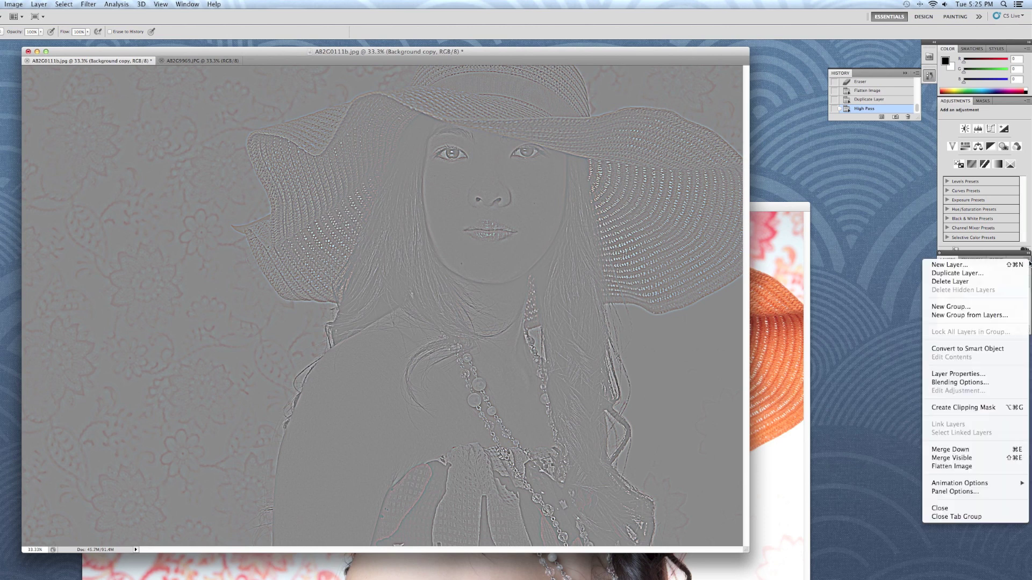
click(972, 386)
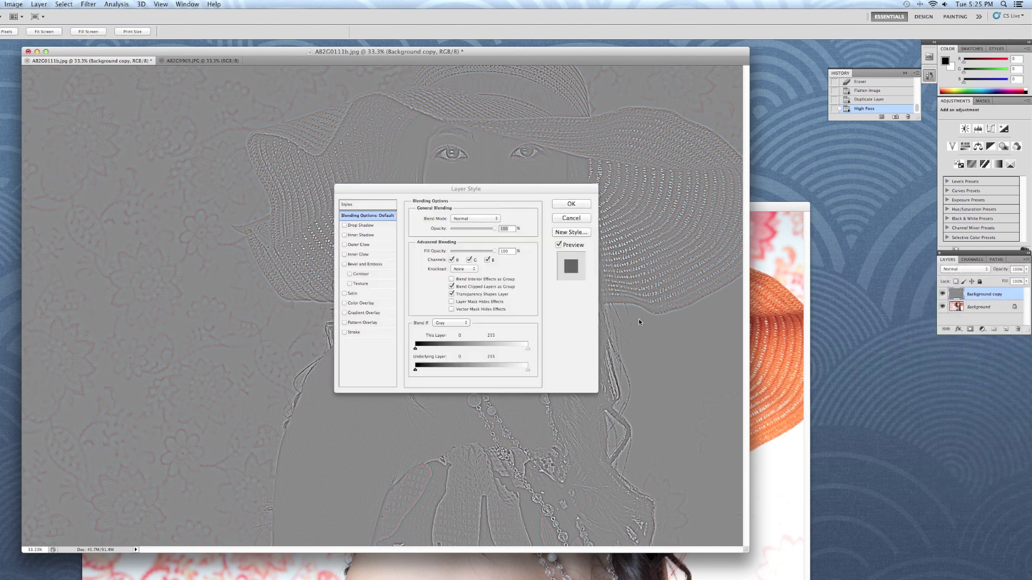
click(495, 221)
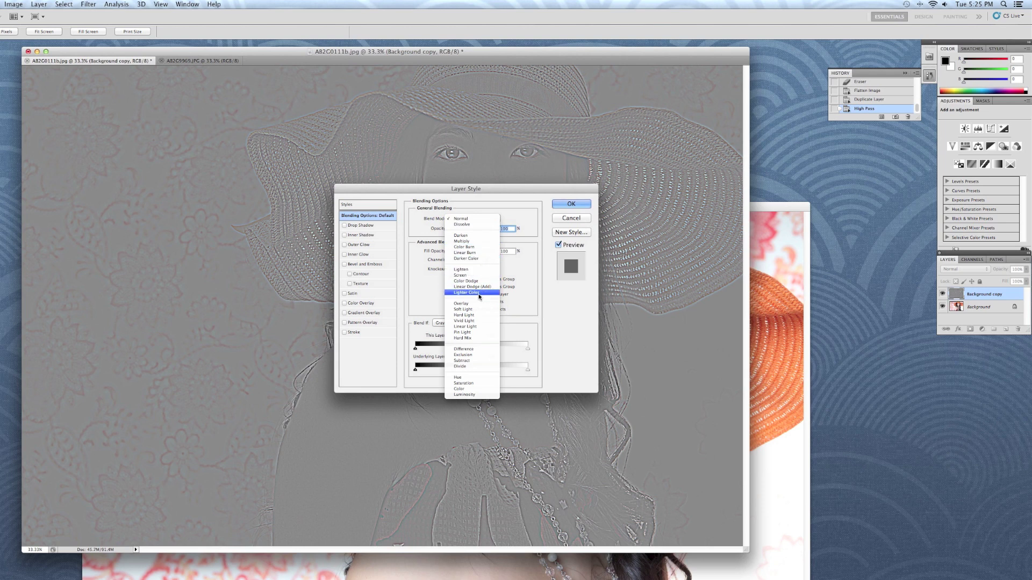
click(462, 304)
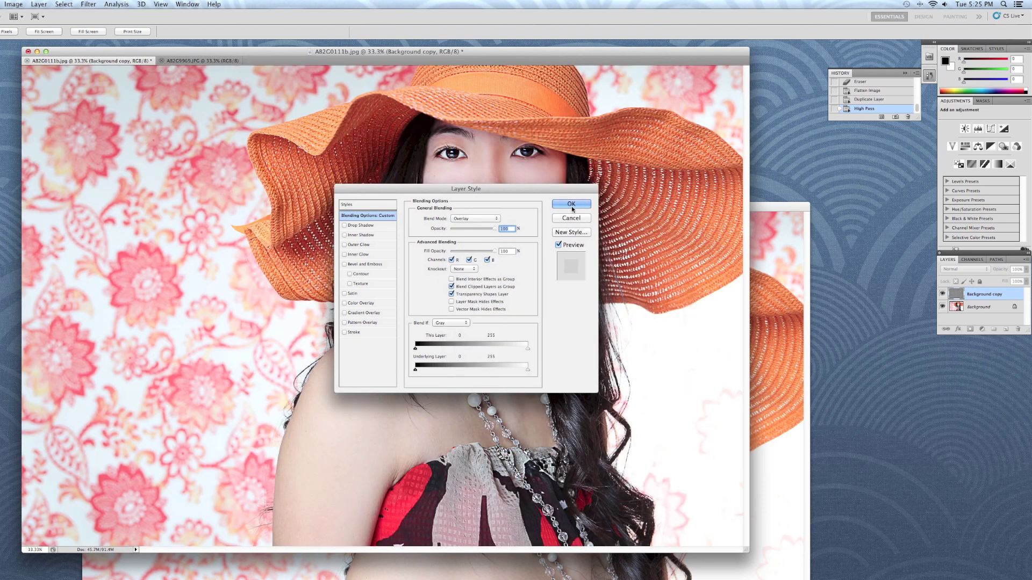
click(571, 205)
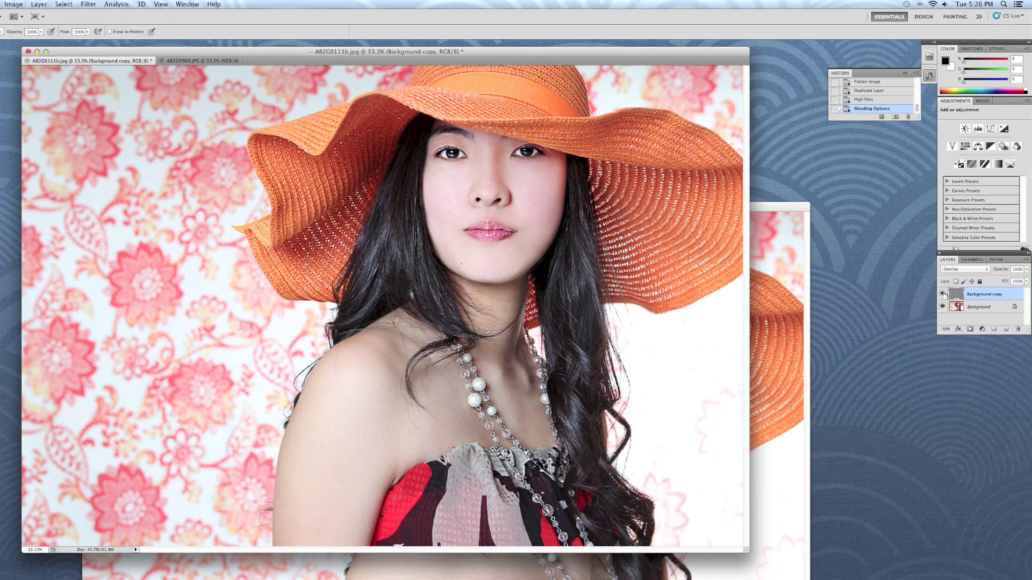
- Compare the image with and without the background copy layer, and lower that layer's opacity to 71%
click(943, 294)
click(943, 294)
click(943, 294)
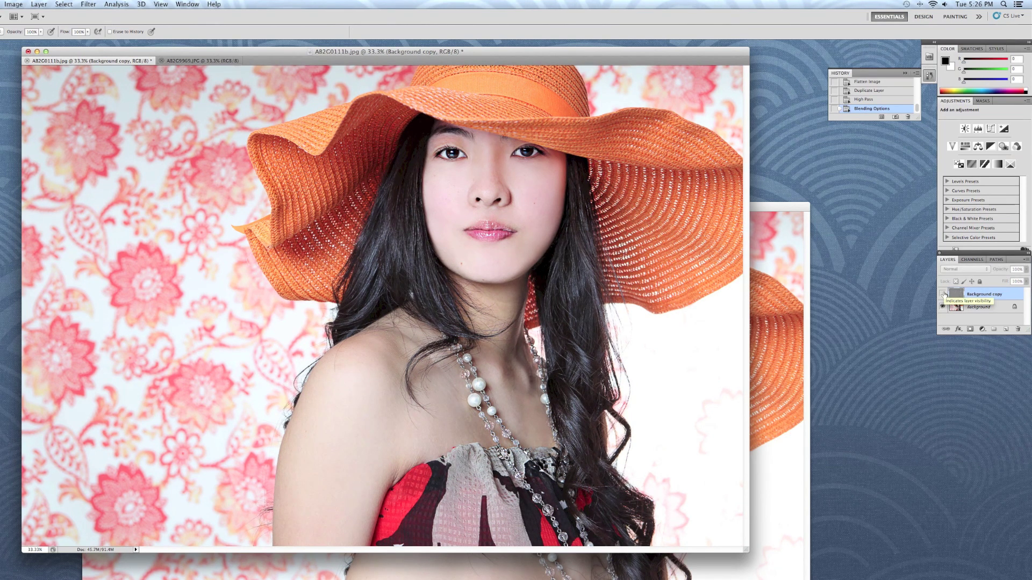
click(943, 294)
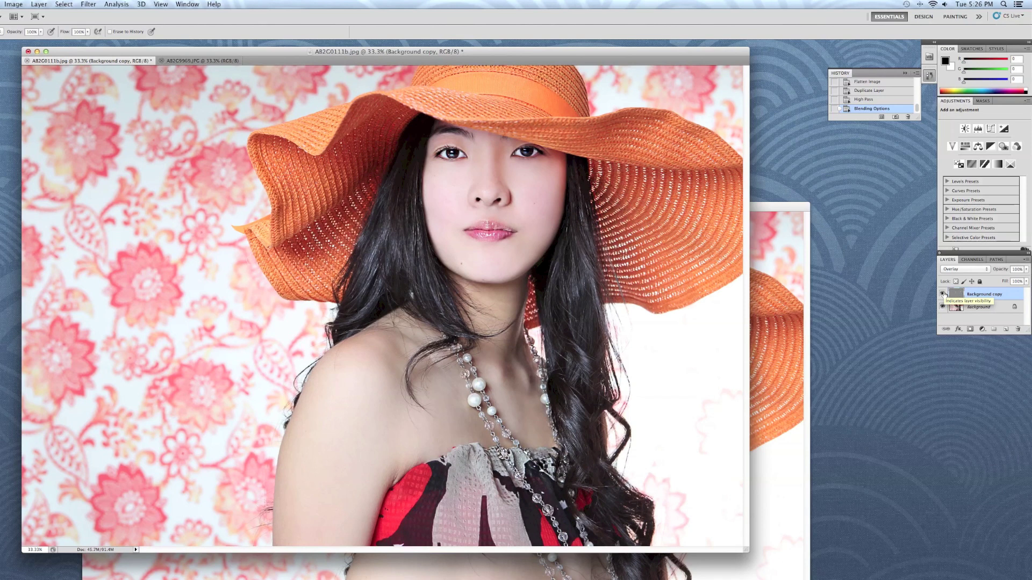
click(1026, 271)
drag(1012, 281, 1011, 281)
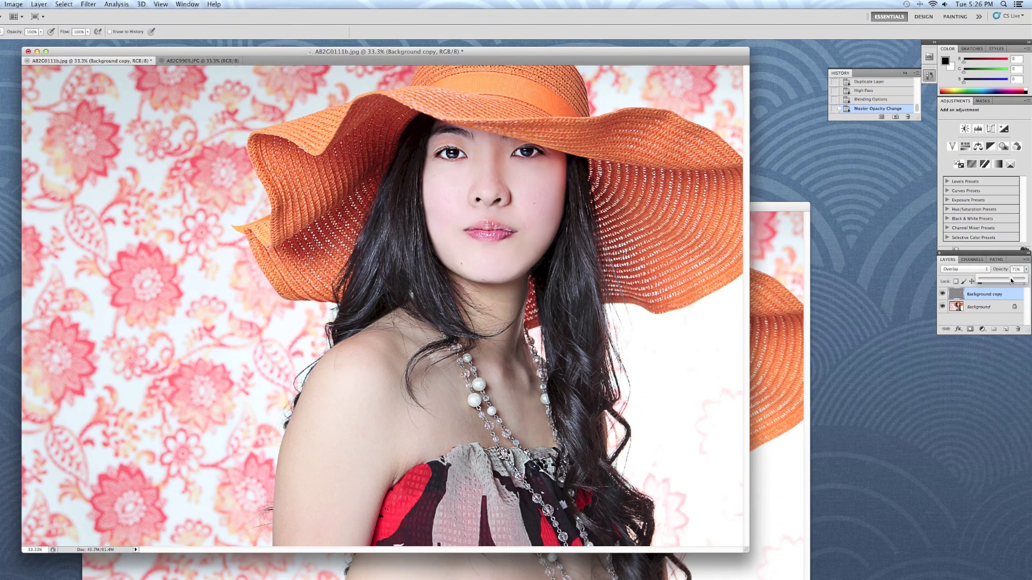
click(943, 290)
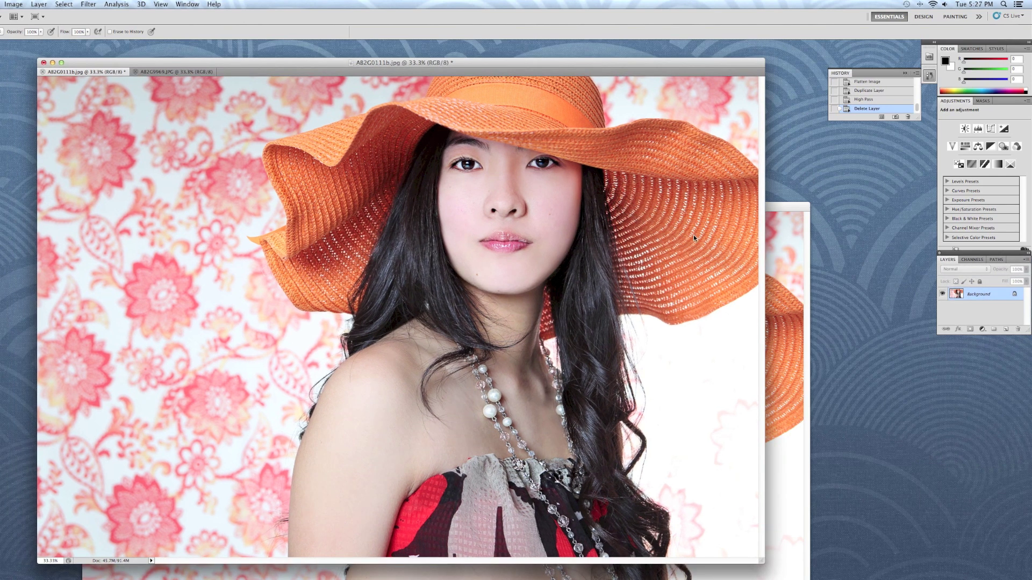
- Duplicate the background layer and apply a High Pass filter with a radius of 65.7 pixels to the copy
click(549, 272)
click(86, 5)
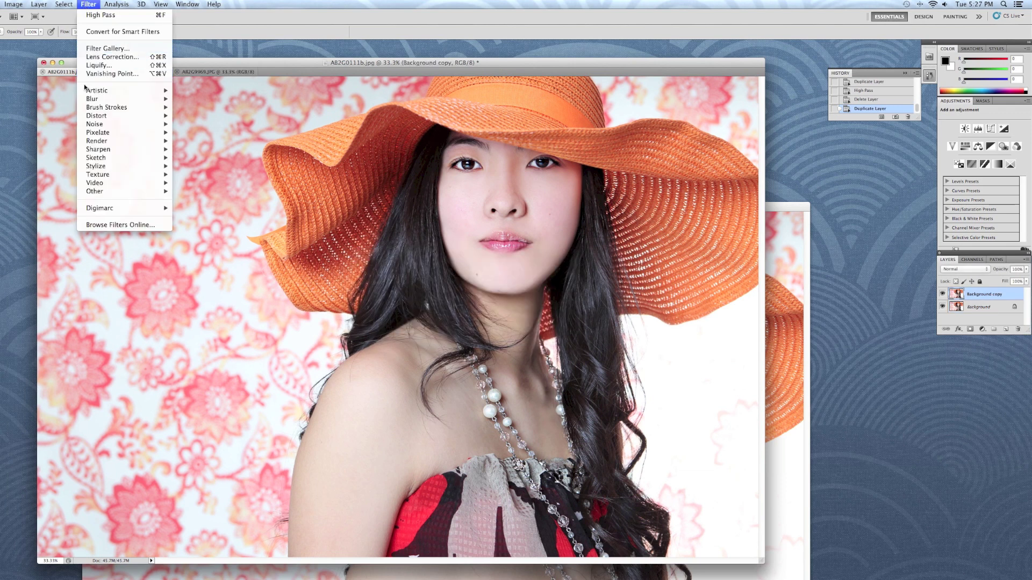
mouse_move(113, 192)
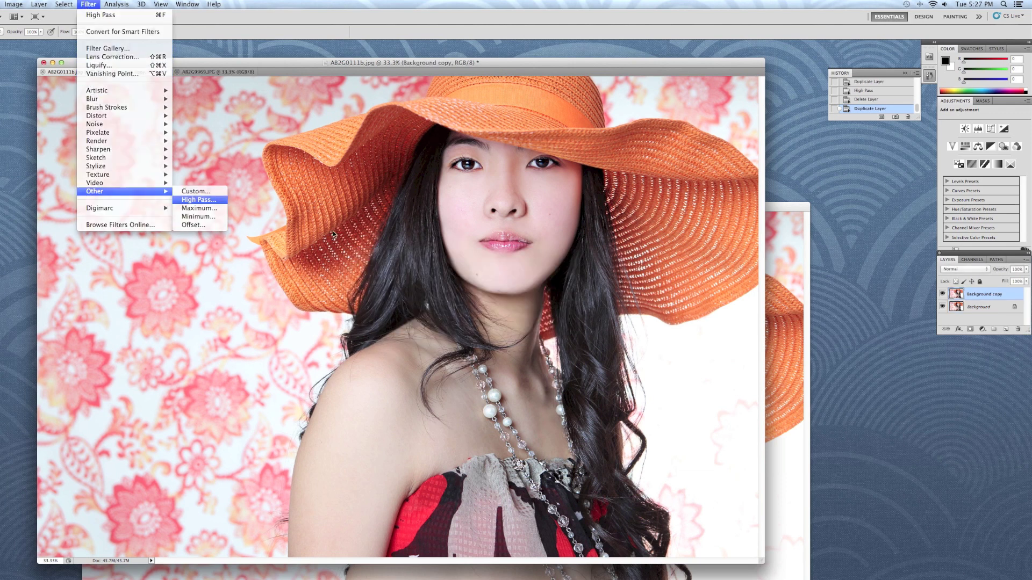
click(218, 201)
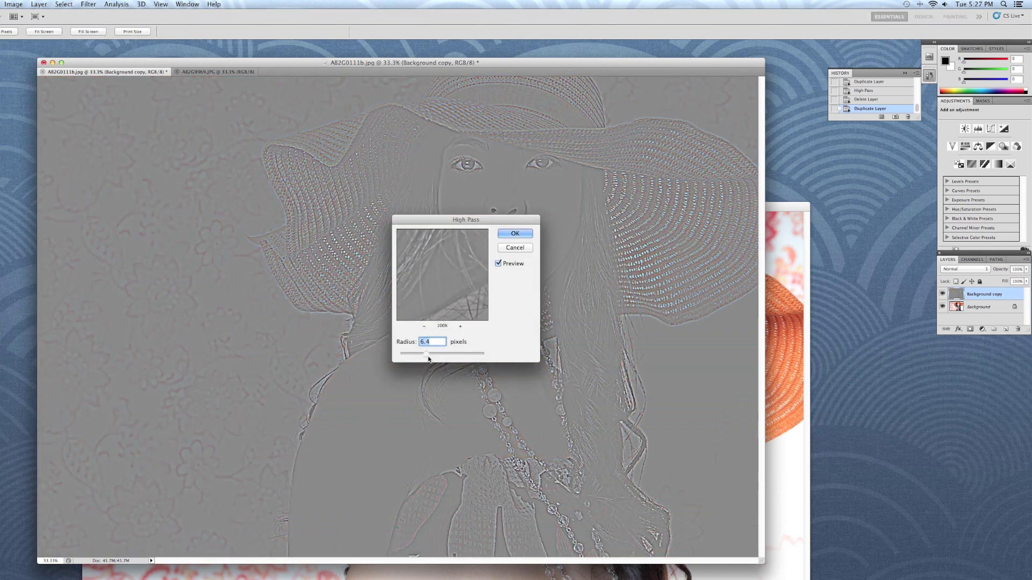
drag(428, 360, 460, 360)
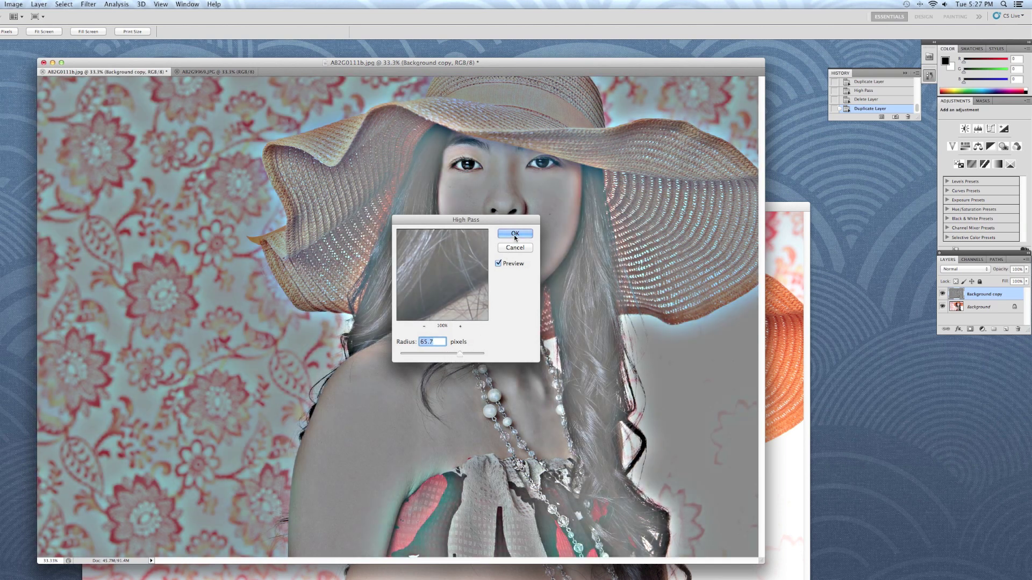
click(514, 233)
key(e)
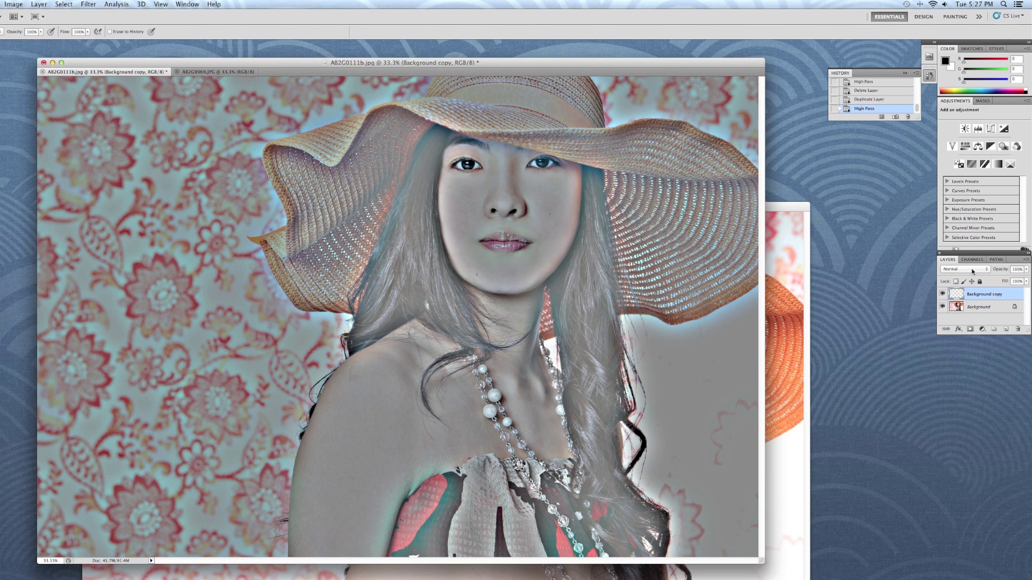
- Change the new high-pass layer's blend mode from its blending options to Overlay
click(1028, 261)
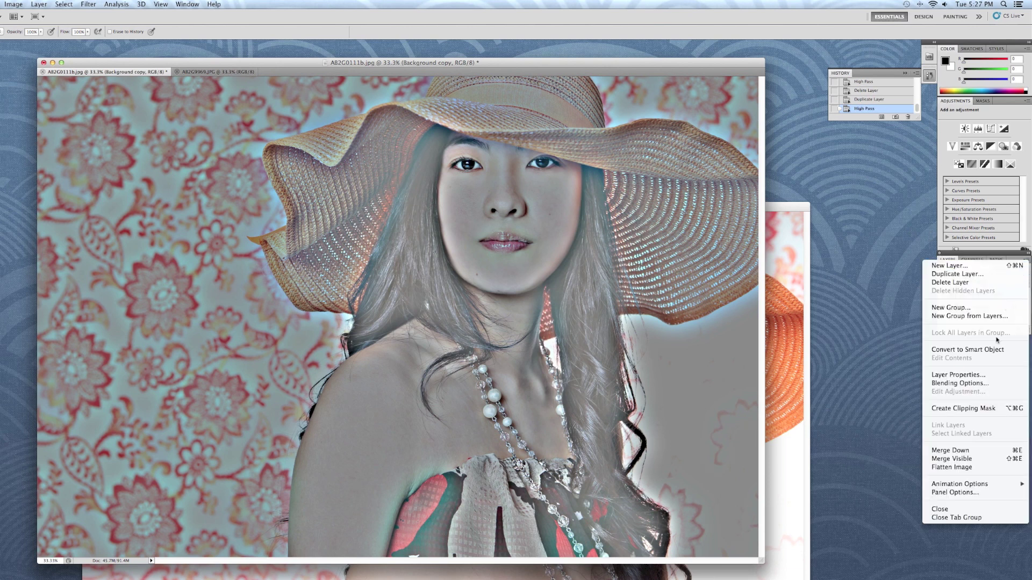
click(990, 384)
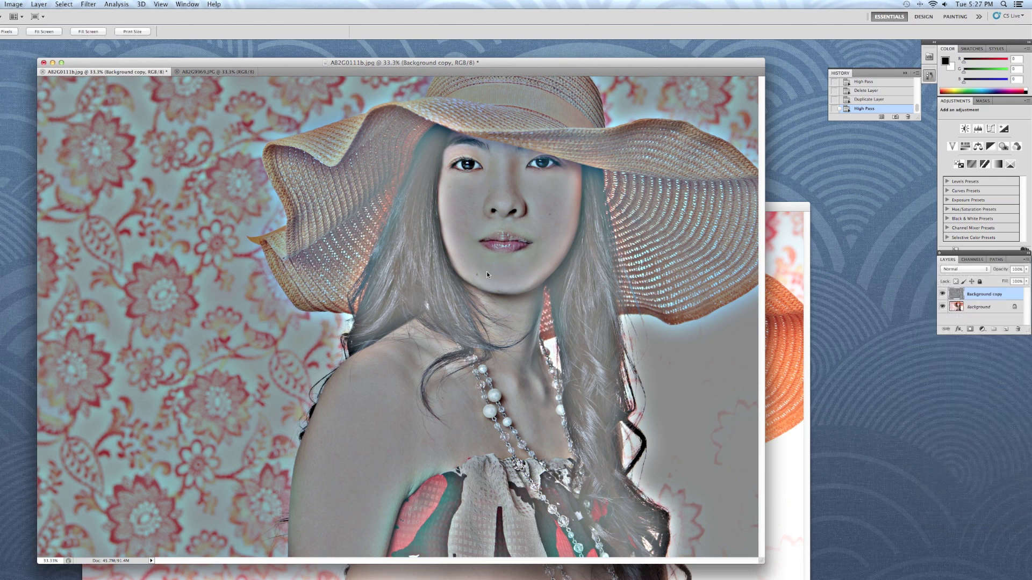
click(496, 219)
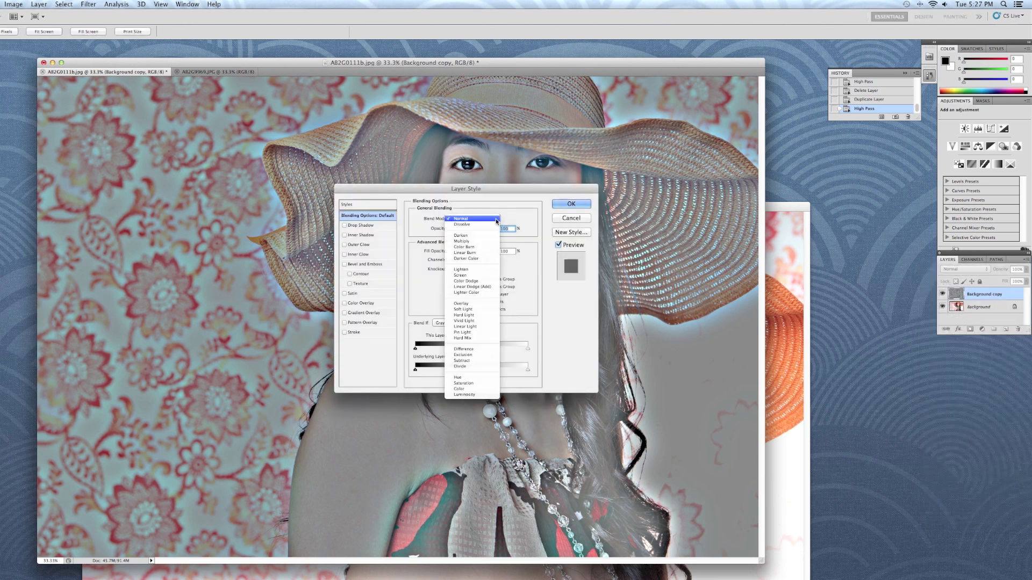
click(497, 219)
click(497, 220)
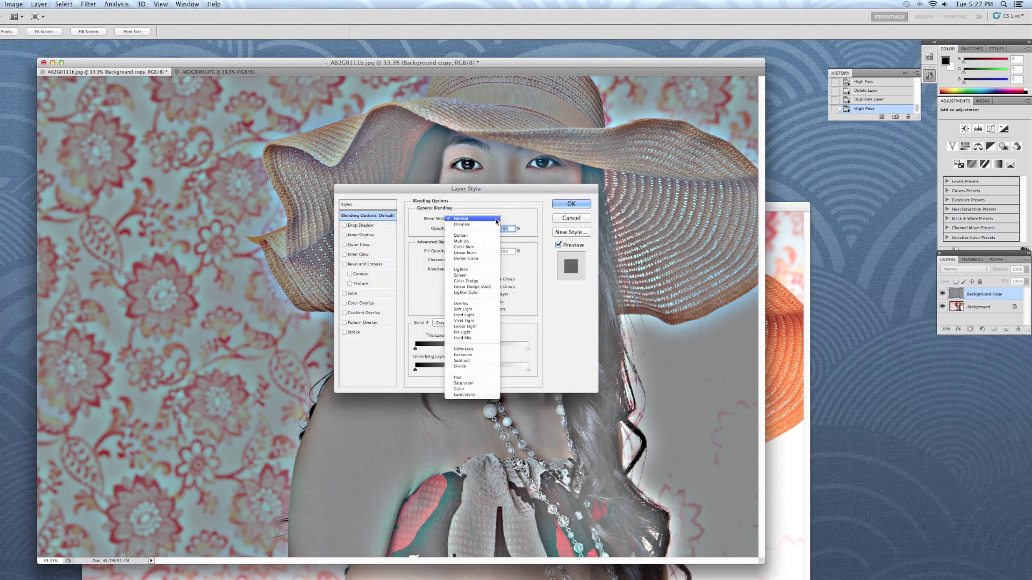
click(483, 304)
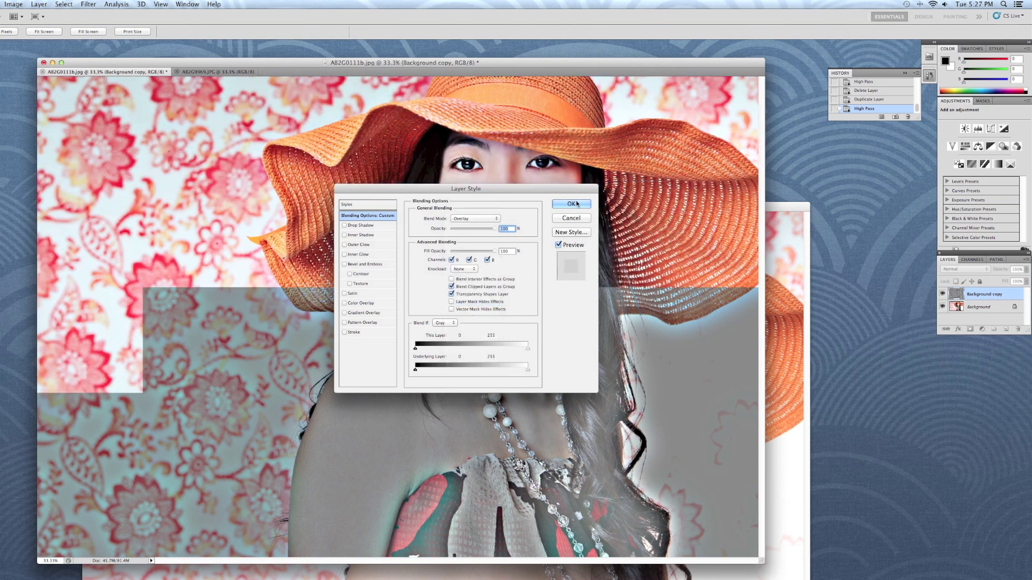
click(571, 204)
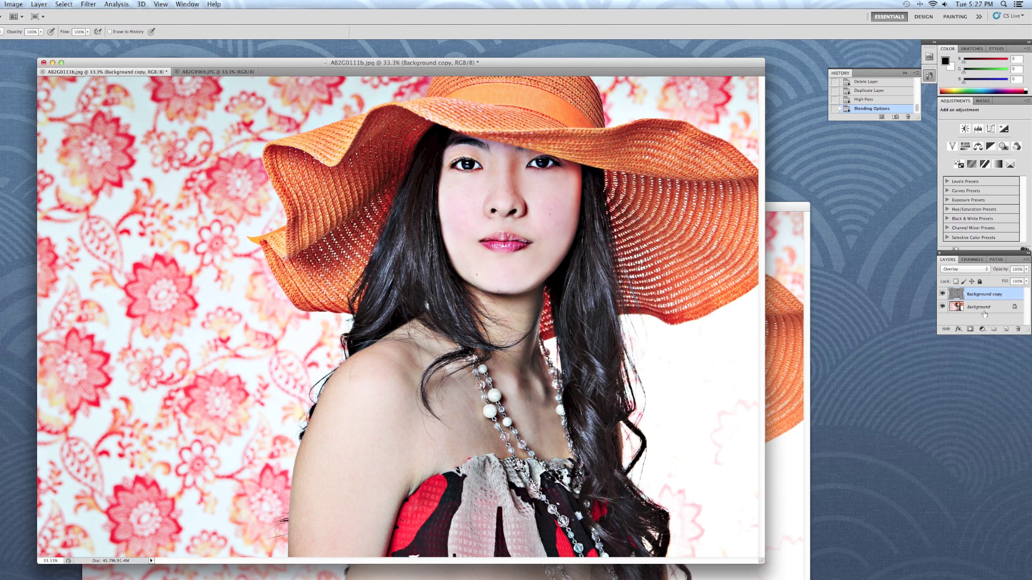
- Check the overlay layer's effect by hiding and showing it, and erase parts of it with the Eraser
click(943, 294)
click(943, 294)
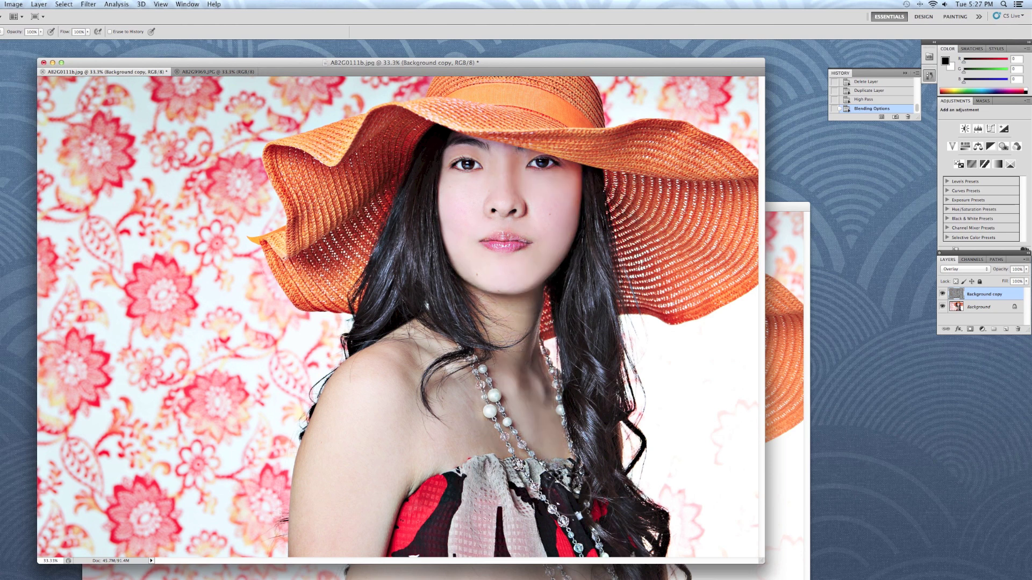
click(585, 560)
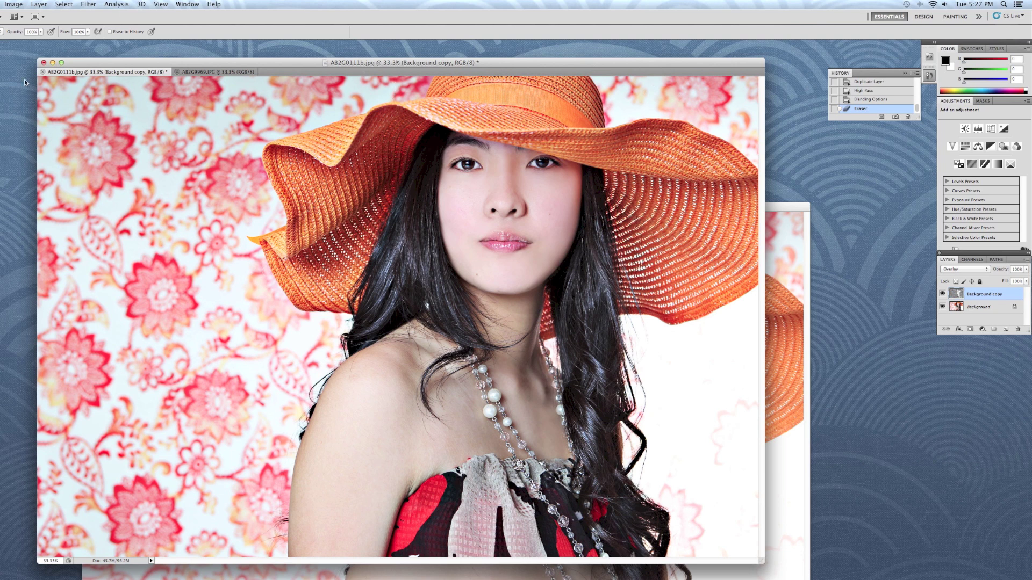
click(261, 232)
click(274, 319)
click(108, 333)
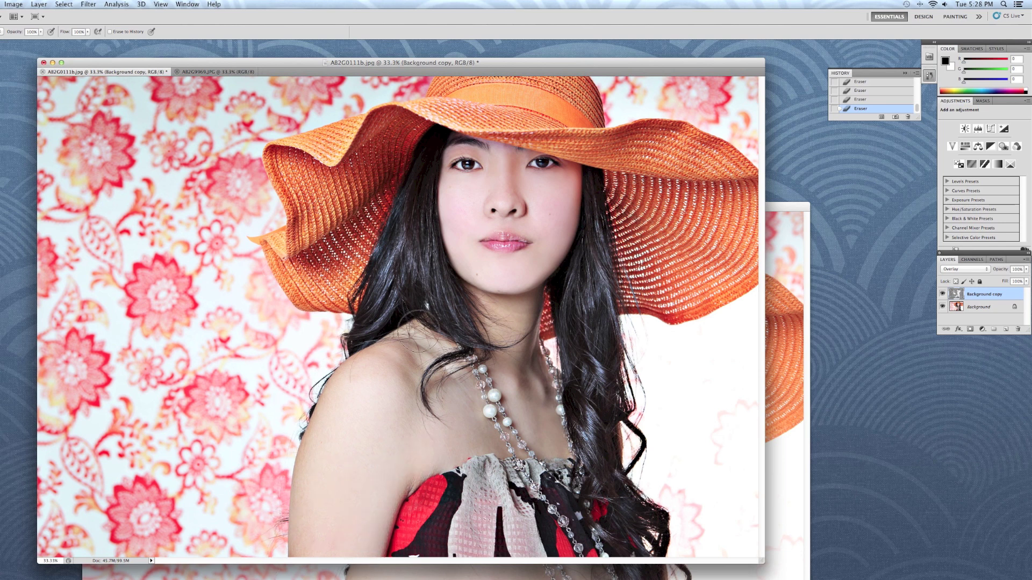
- Compare the photo with and without the partly erased overlay layer, and delete that layer
click(943, 294)
click(943, 294)
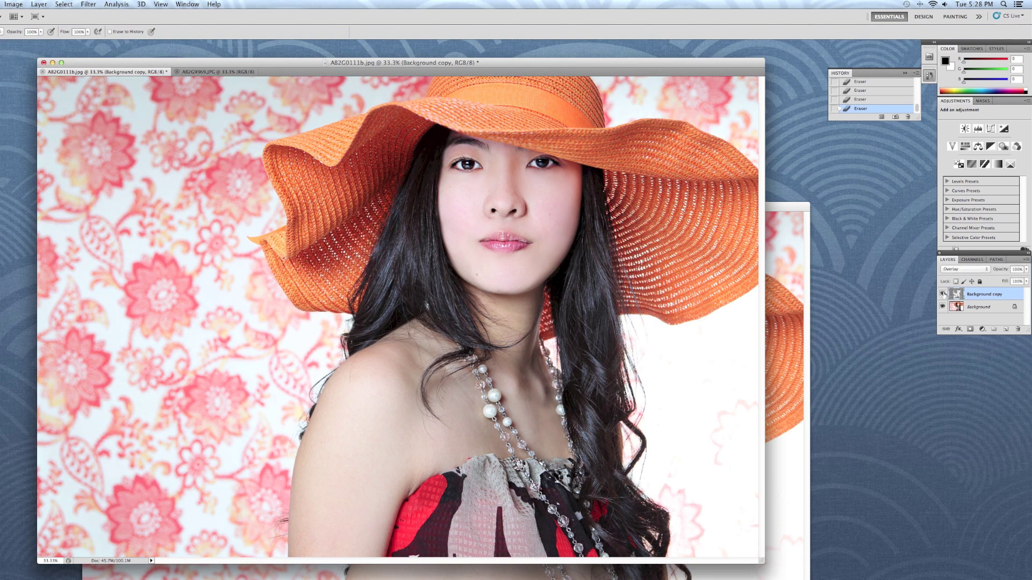
click(942, 294)
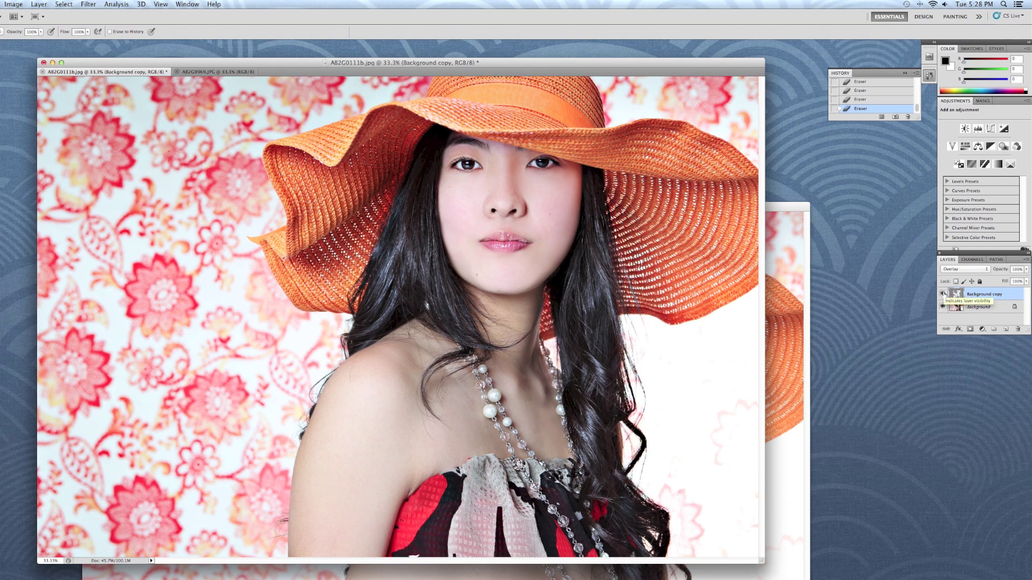
click(943, 294)
click(943, 294)
click(943, 294)
click(943, 294)
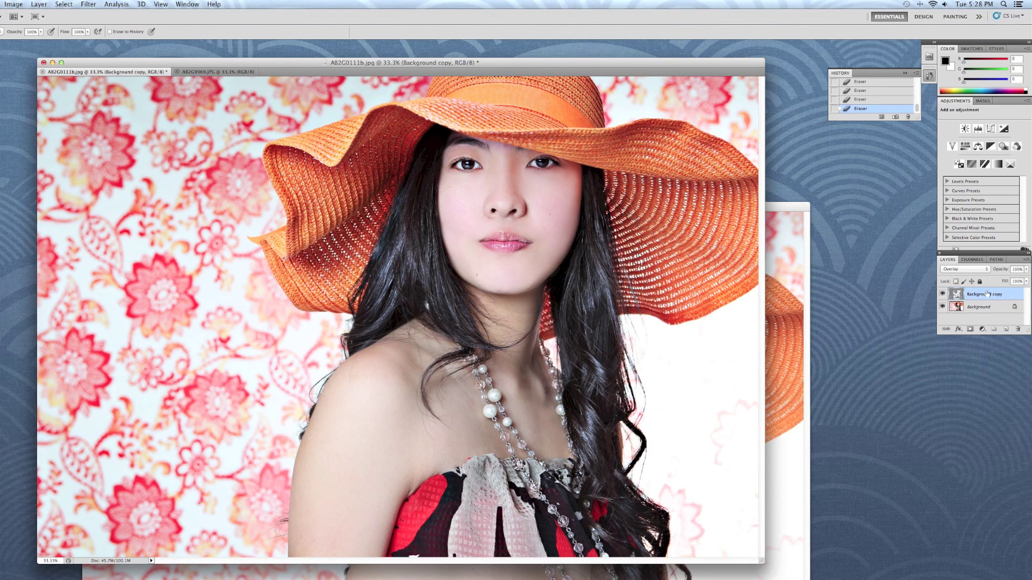
drag(987, 294, 1018, 328)
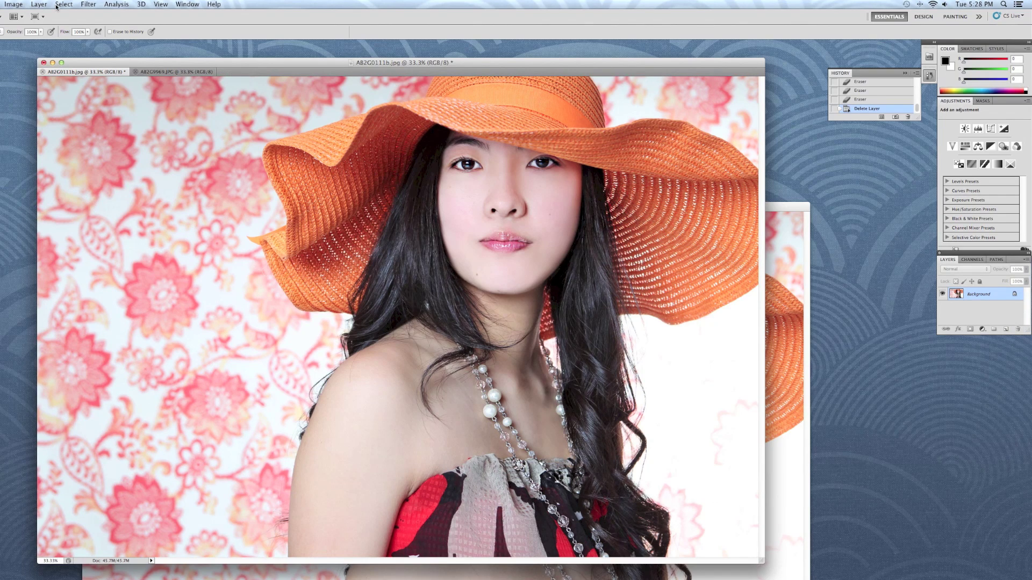
- Apply an Unsharp Mask of 85% amount, 3.0 pixels radius and threshold 1 to the background layer, and revert it through the history
click(94, 5)
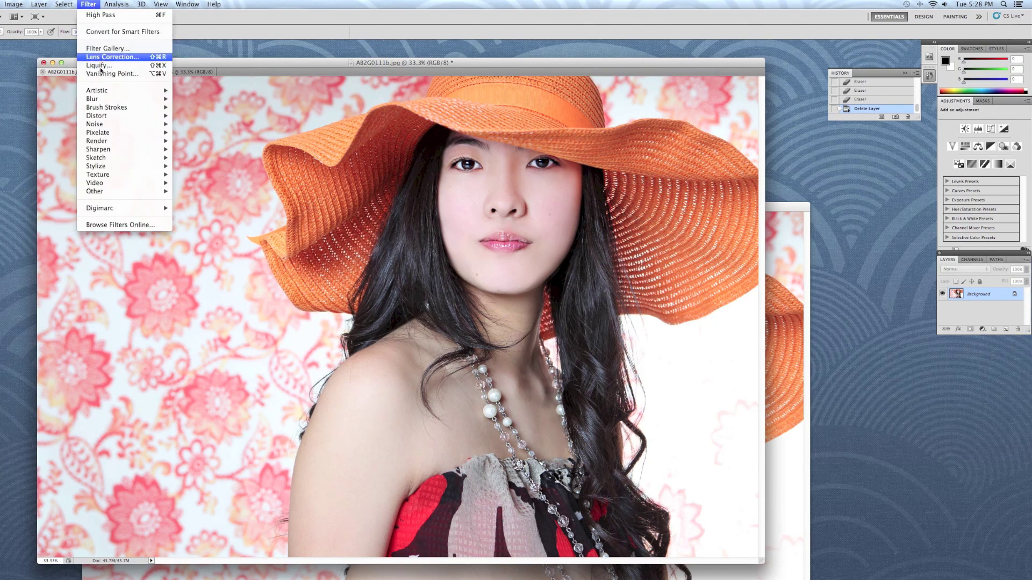
mouse_move(110, 150)
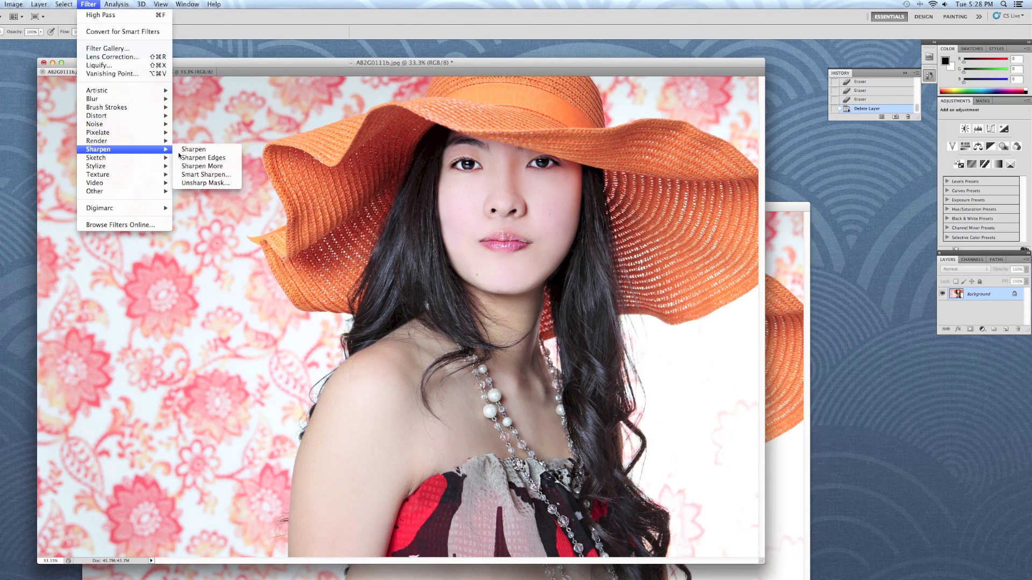
click(229, 183)
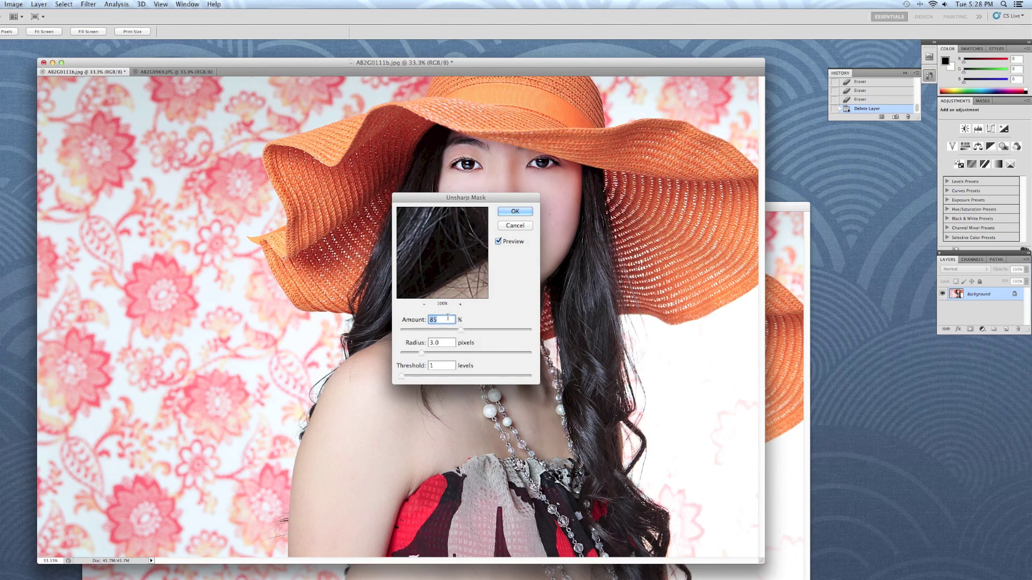
click(516, 212)
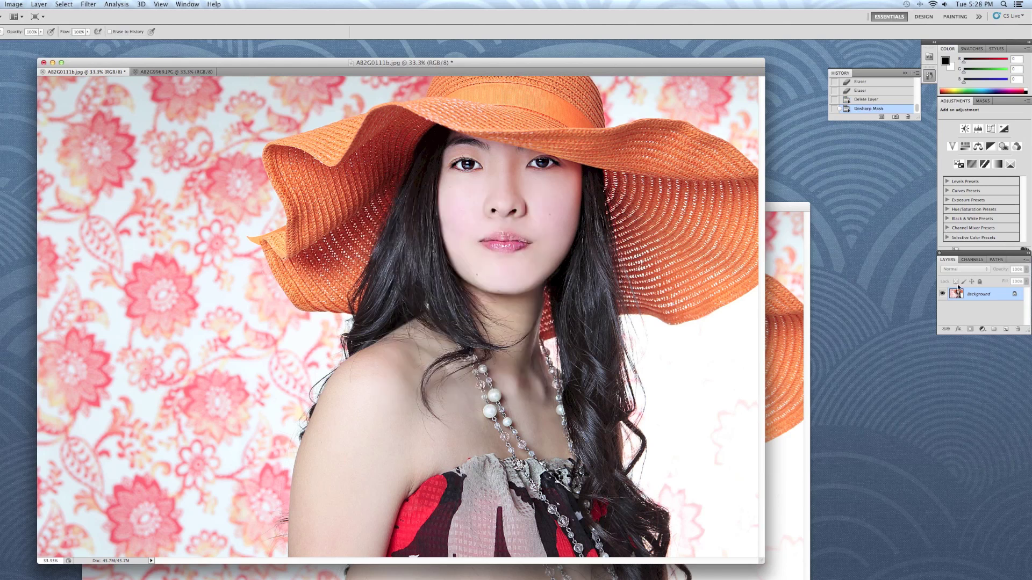
click(863, 100)
- Apply Smart Sharpen to the background layer with an amount of 172% and a radius of 3.2 px, removing Gaussian Blur
click(83, 5)
mouse_move(105, 152)
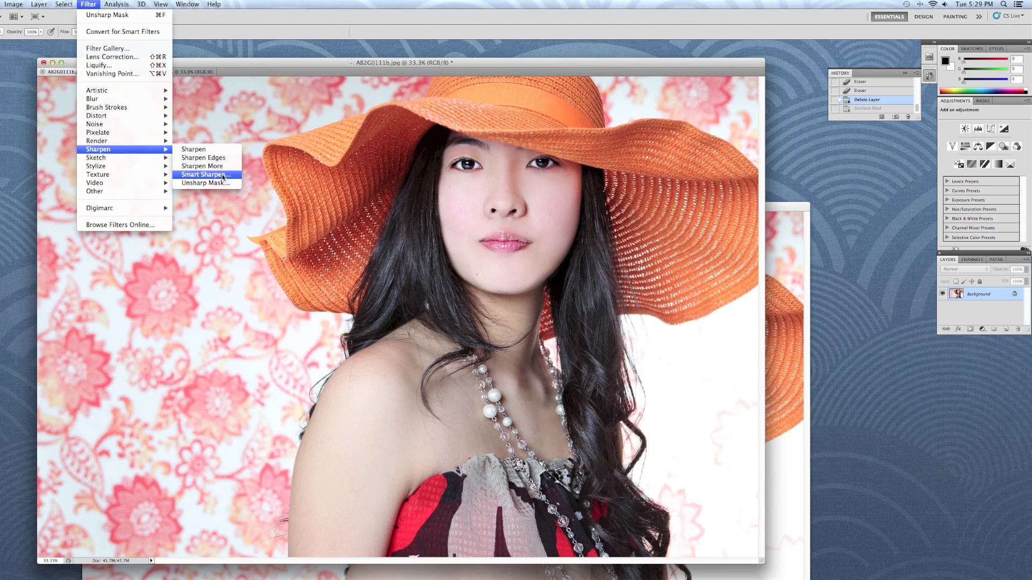
click(223, 177)
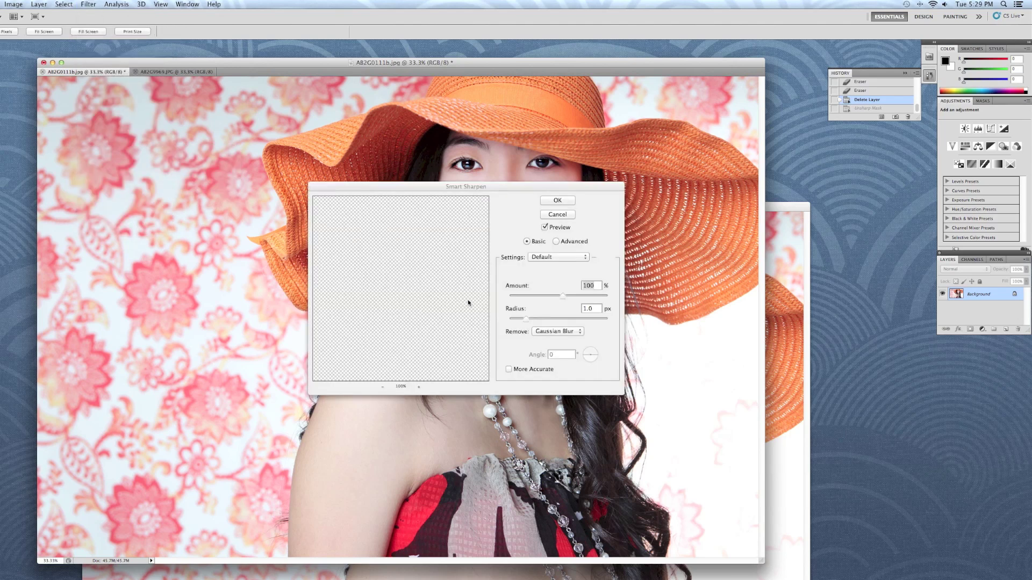
drag(510, 191, 891, 187)
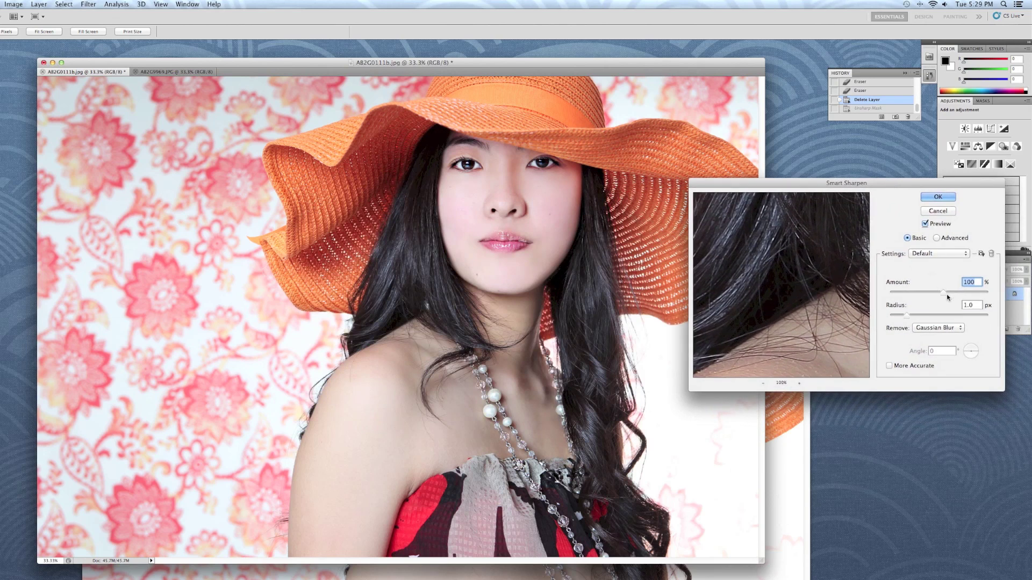
drag(909, 314, 962, 296)
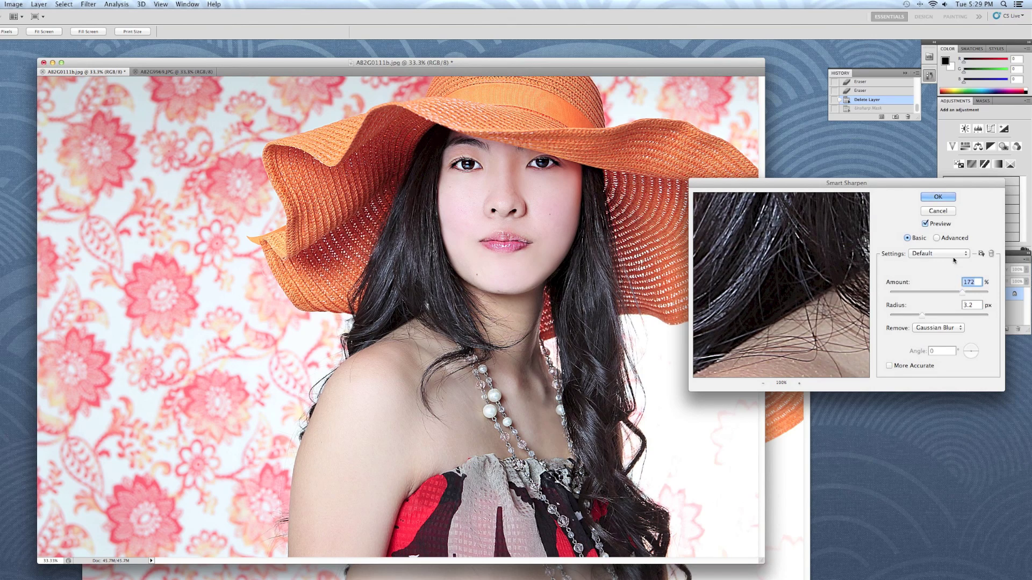
click(938, 197)
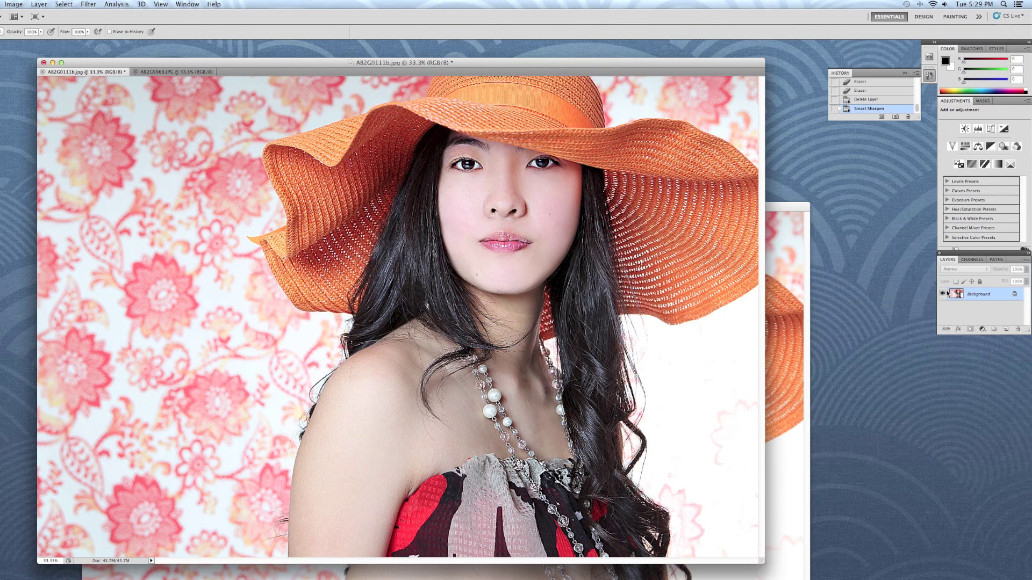
- Compare the photo before and after Smart Sharpen by switching between the two history states, ending on the sharpened one
key(super+z)
click(862, 109)
click(865, 102)
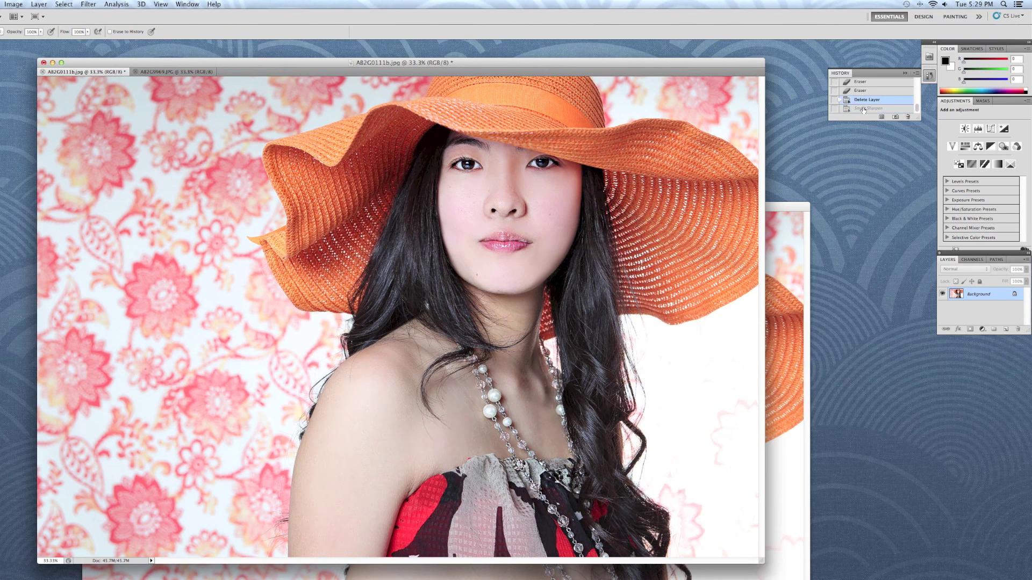
click(863, 108)
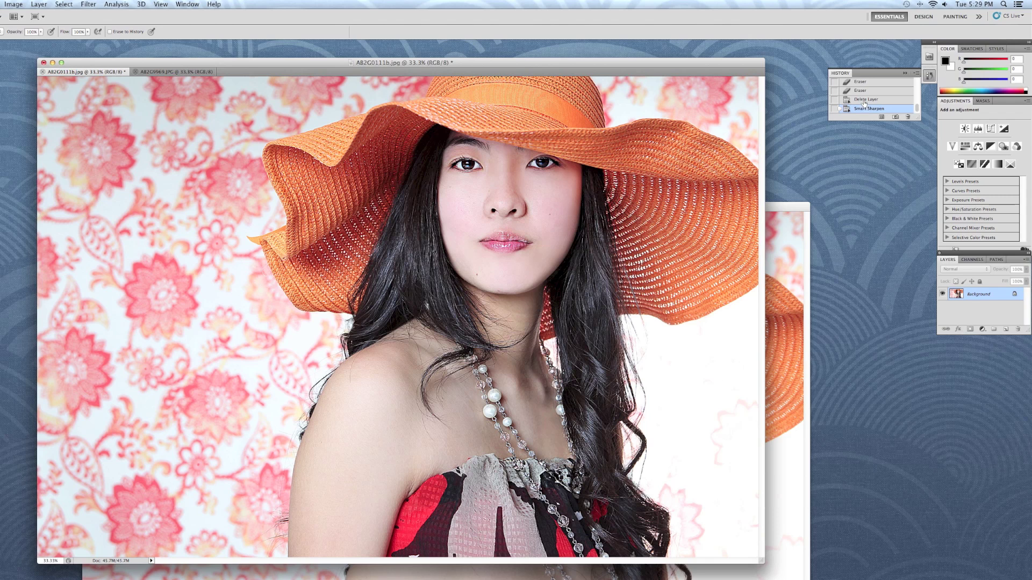
click(865, 101)
click(862, 108)
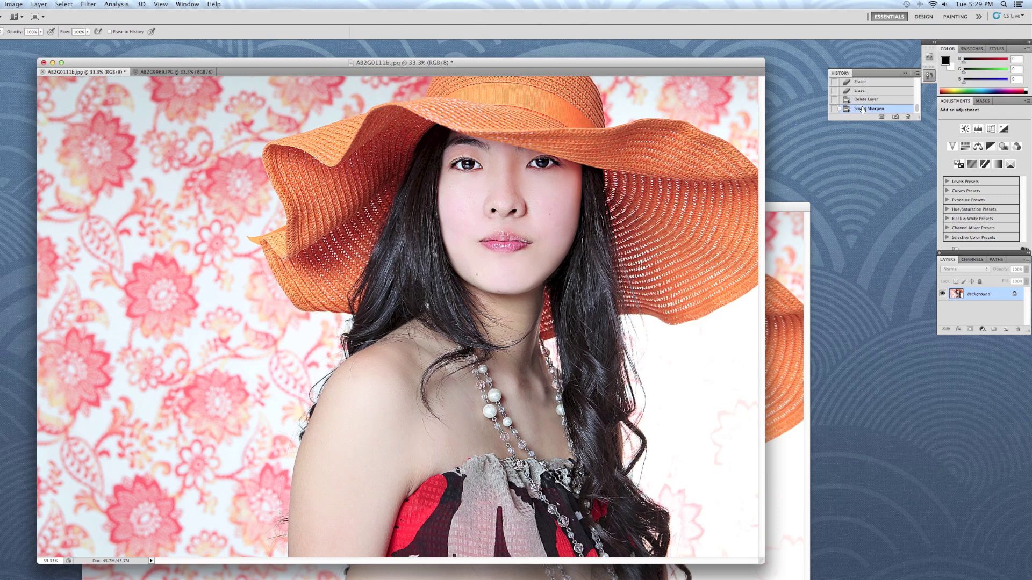